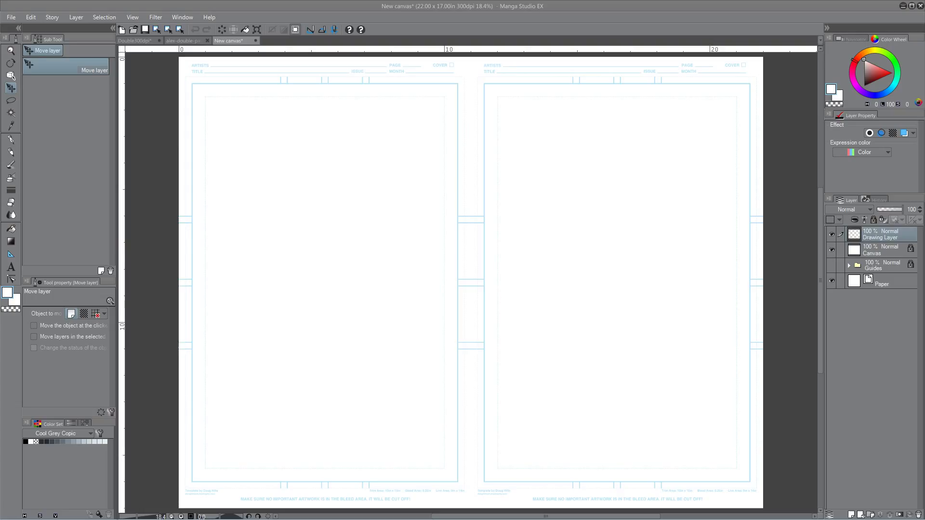
Step: Open the new canvas settings from the File menu and dismiss them unchanged
{"action": "left_click", "coordinate": [10, 16]}
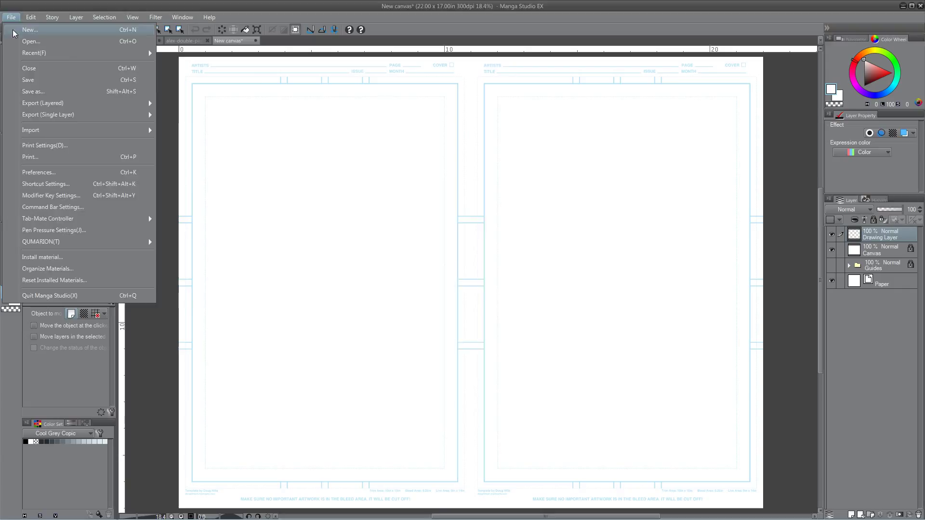
{"action": "left_click", "coordinate": [13, 32]}
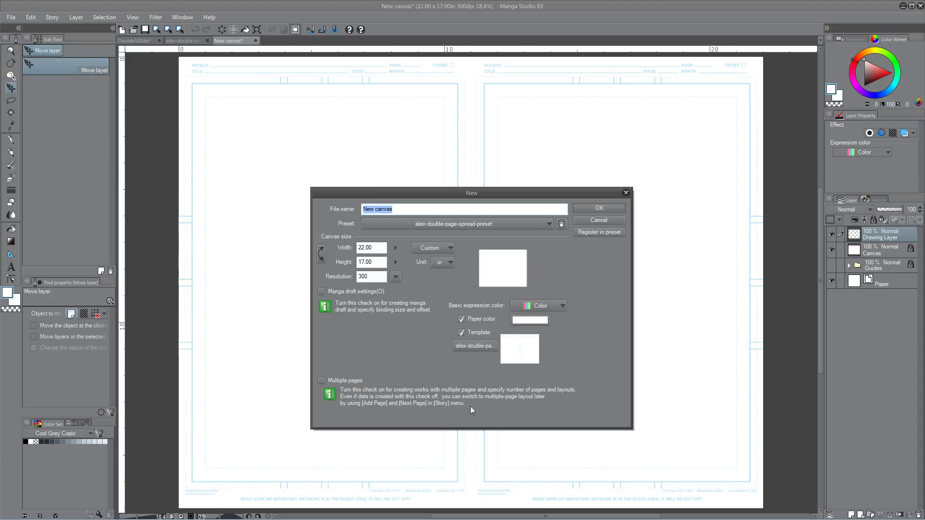
{"action": "left_click", "coordinate": [591, 219]}
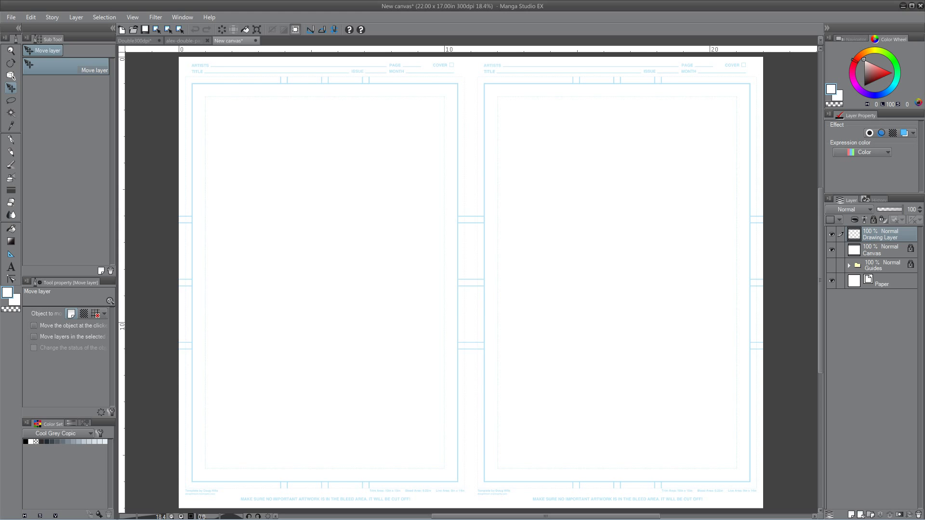
Step: In Chrome, review the 11"x17" template page's 72 and 1200 resolutions, then return to the shop
{"action": "key", "text": "alt+Tab"}
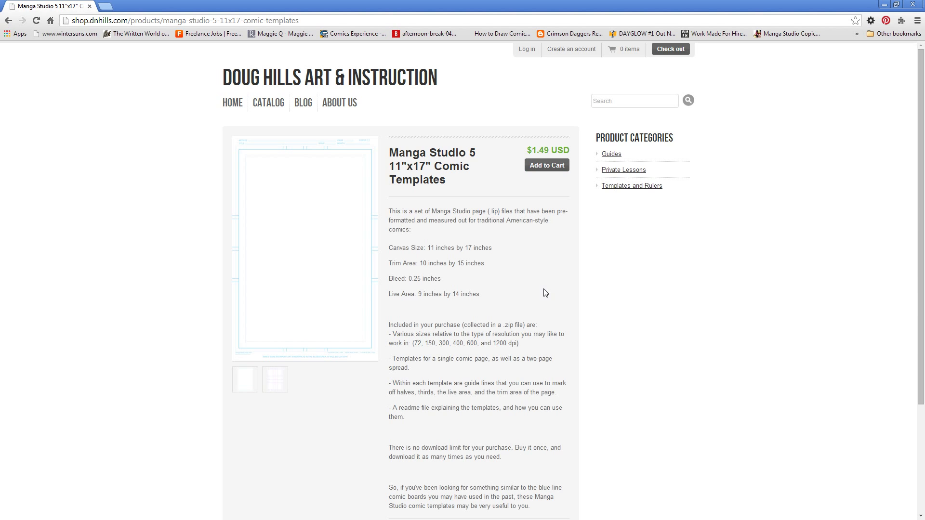
{"action": "scroll", "coordinate": [483, 270], "scroll_direction": "down", "scroll_amount": 2}
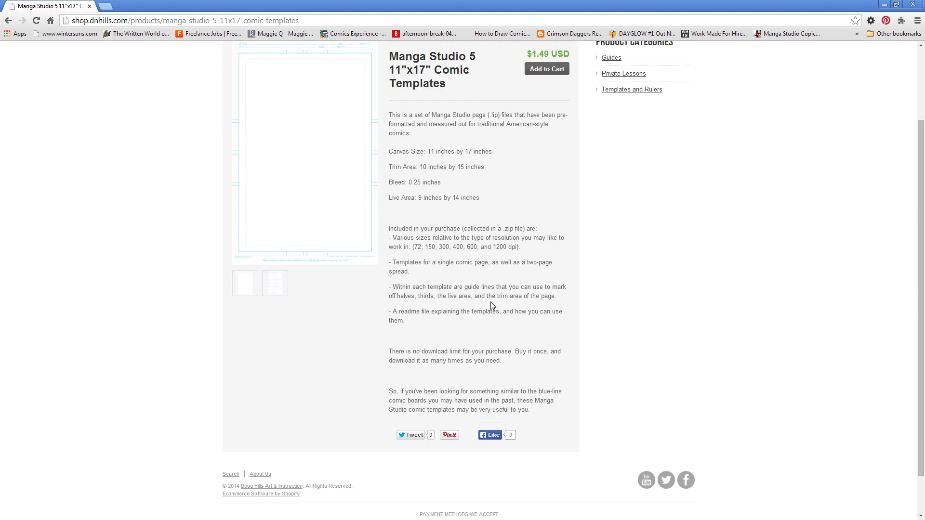
{"action": "left_click_drag", "start_coordinate": [413, 248], "coordinate": [425, 252]}
{"action": "double_click", "coordinate": [498, 247]}
{"action": "scroll", "coordinate": [531, 266], "scroll_direction": "up", "scroll_amount": 1}
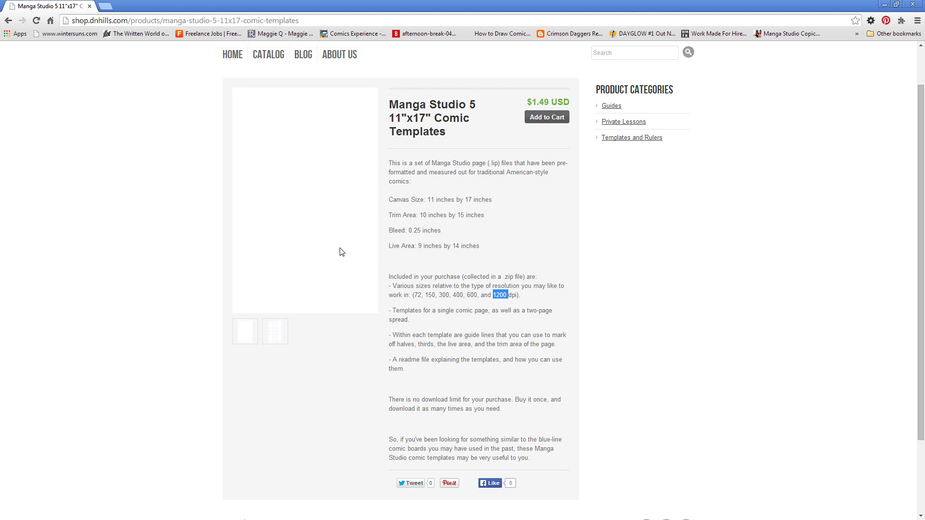
{"action": "left_click", "coordinate": [9, 21]}
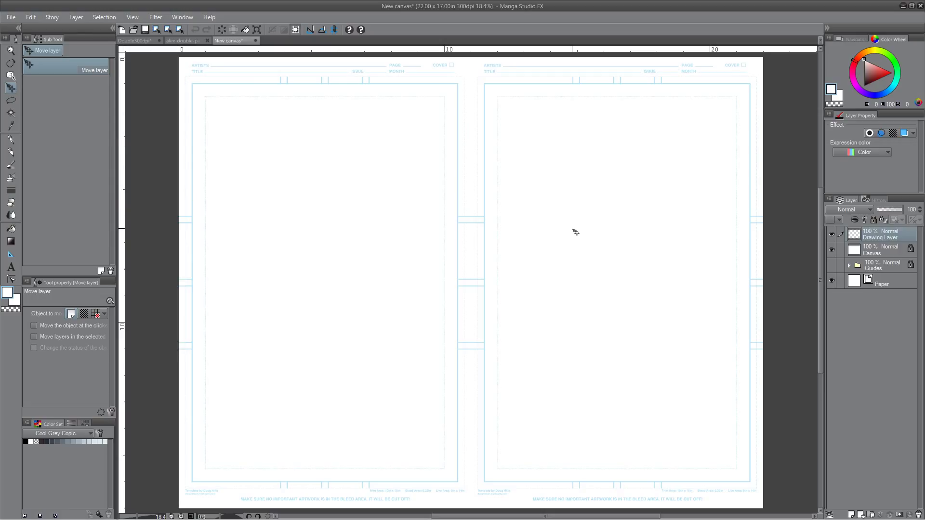
Step: Register the spread as material '2page-spread-tut' under Material > Manga material
{"action": "left_click", "coordinate": [30, 17]}
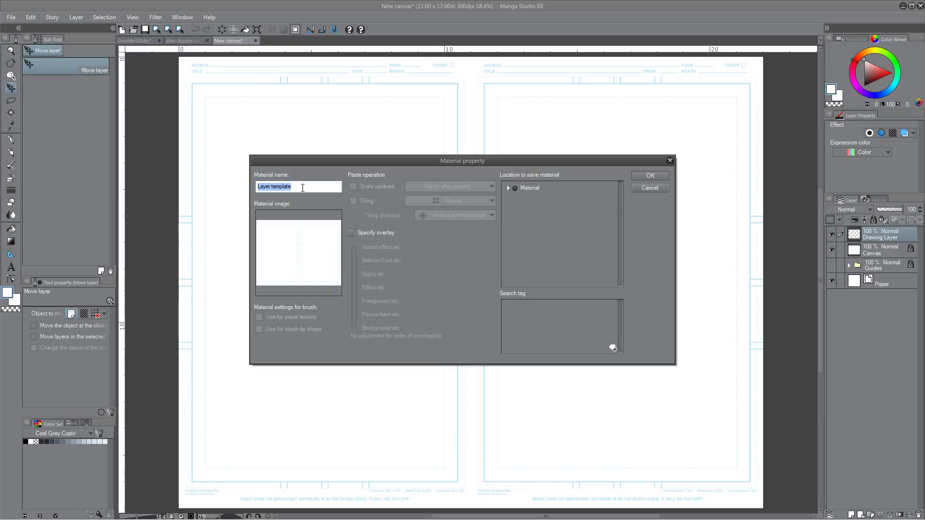
{"action": "type", "text": "2pa"}
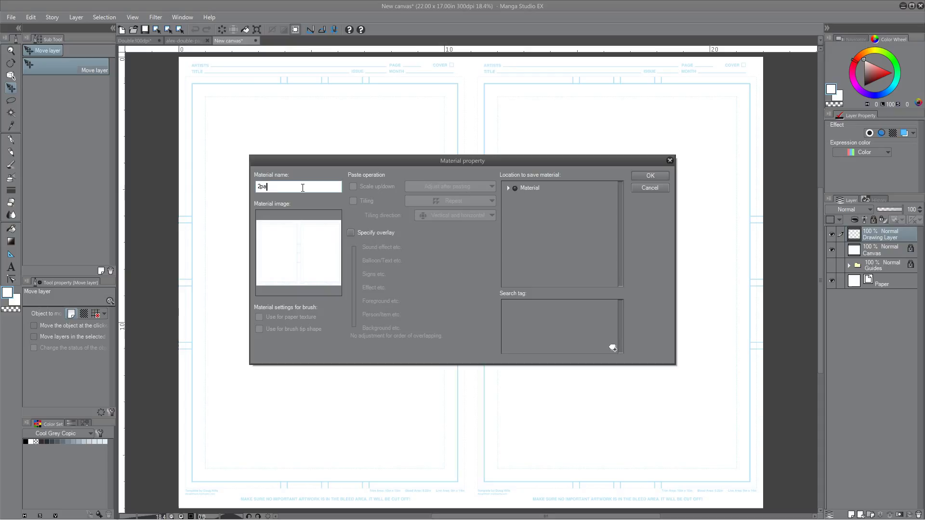
{"action": "type", "text": "ge-spread"}
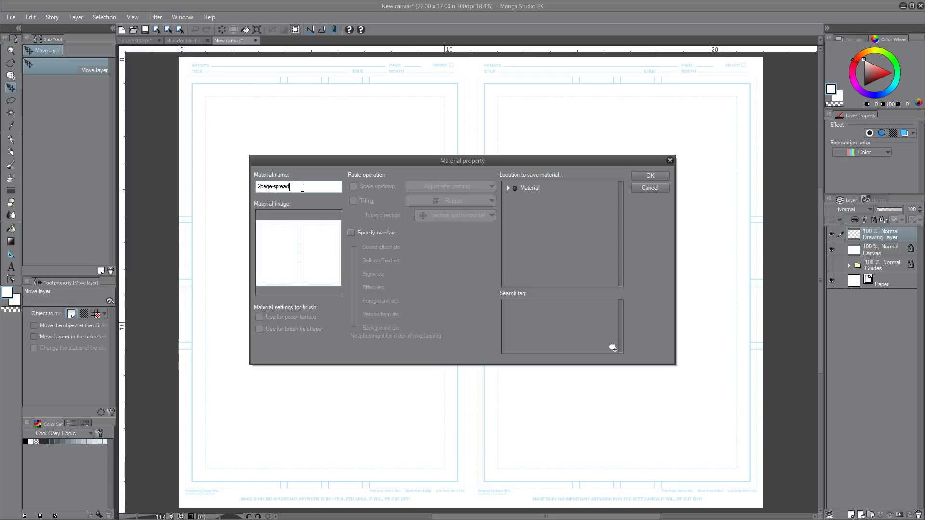
{"action": "type", "text": "-tut"}
{"action": "left_click", "coordinate": [526, 187]}
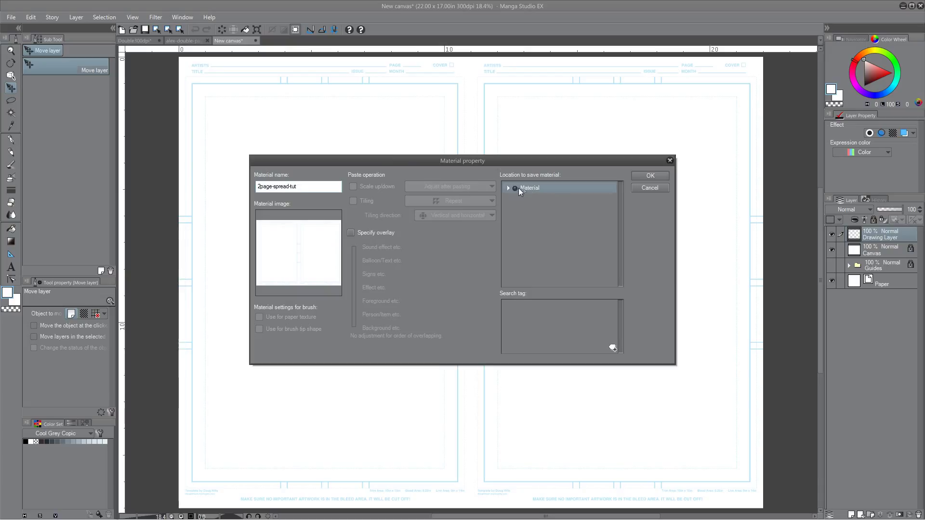
{"action": "left_click", "coordinate": [509, 188]}
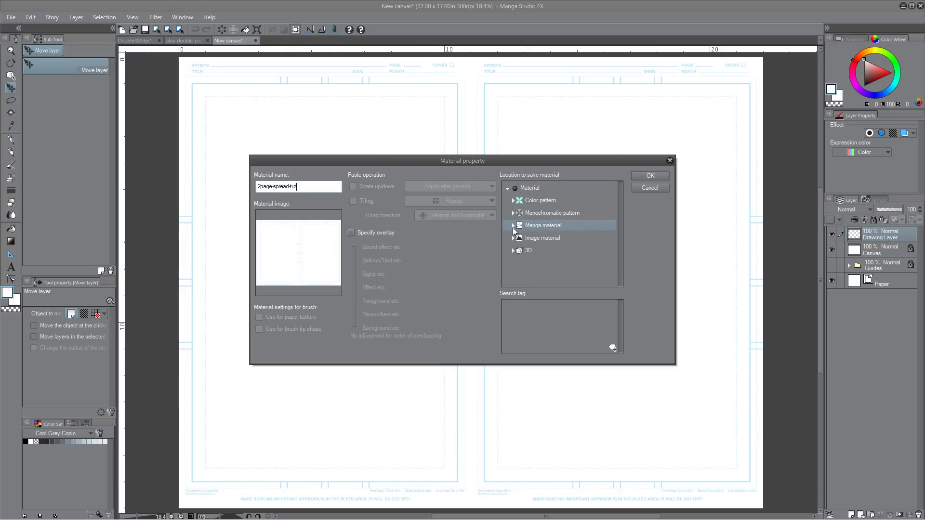
{"action": "left_click", "coordinate": [512, 227]}
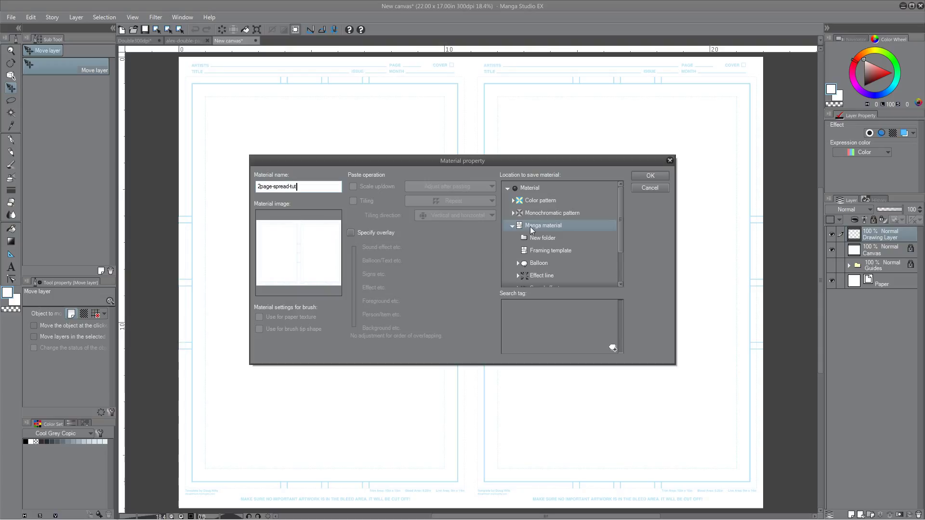
{"action": "left_click", "coordinate": [641, 176]}
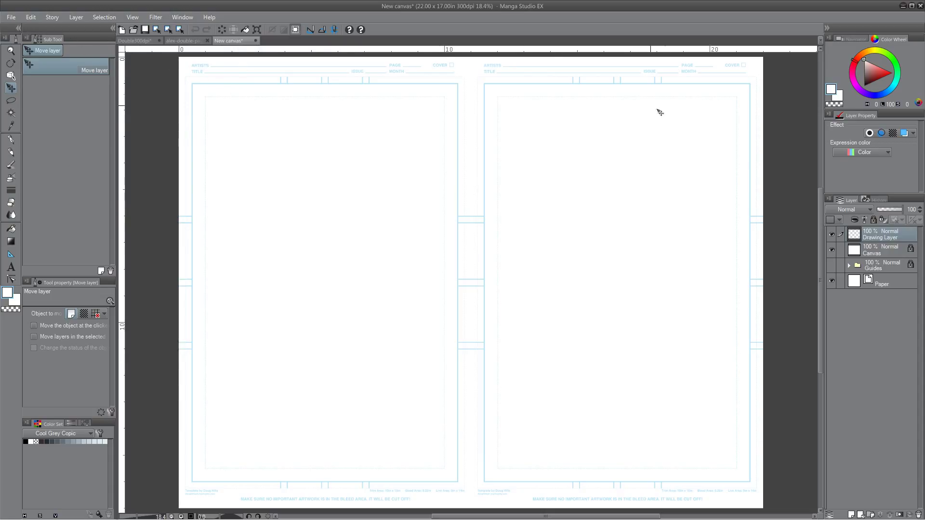
{"action": "left_click", "coordinate": [181, 20]}
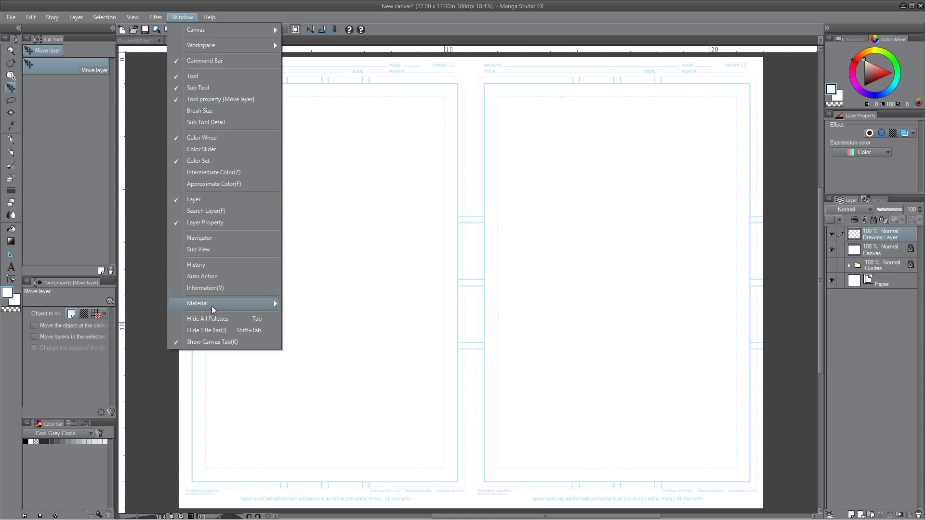
{"action": "mouse_move", "coordinate": [212, 305]}
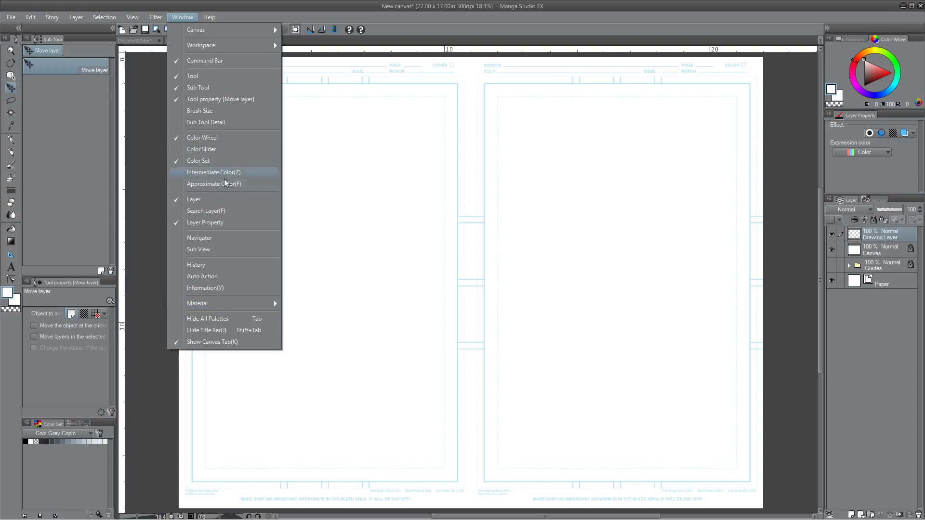
{"action": "left_click", "coordinate": [569, 130]}
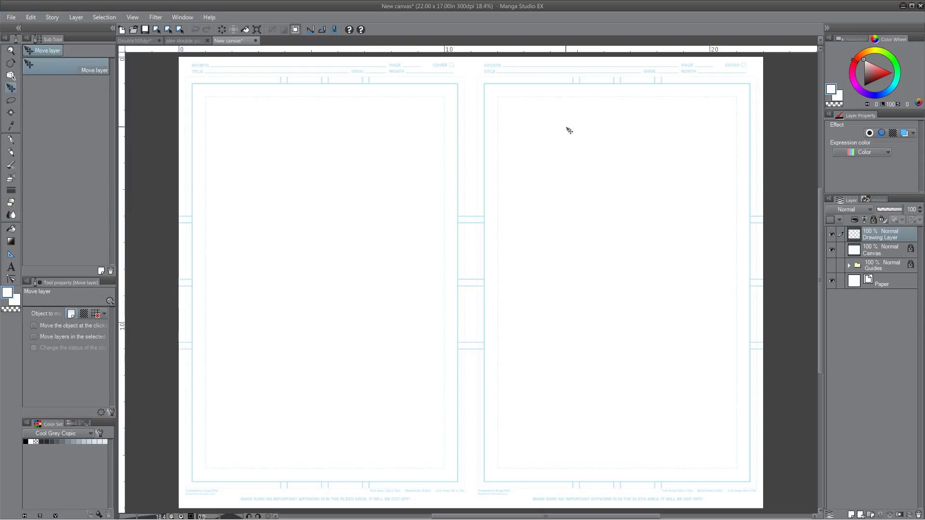
Step: Start a new canvas and briefly turn manga draft settings on and off to check binding sizes
{"action": "left_click", "coordinate": [11, 17]}
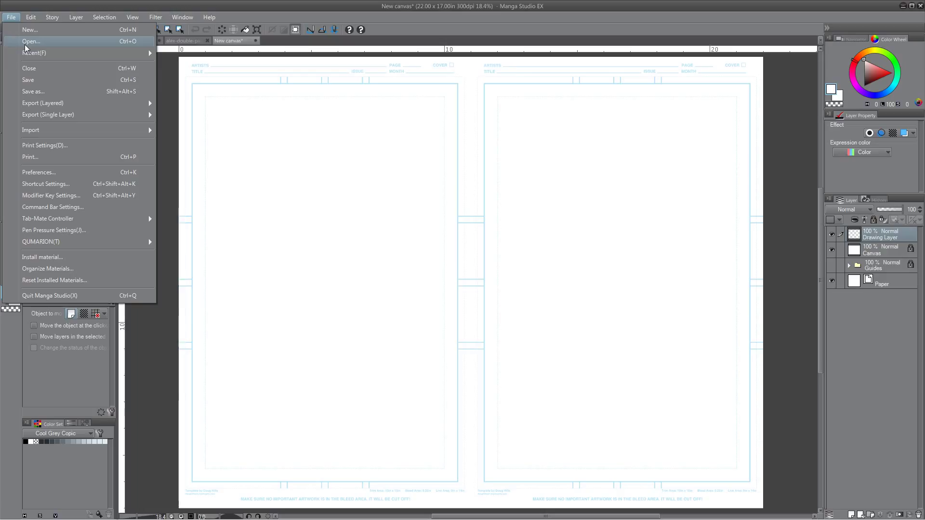
{"action": "left_click", "coordinate": [25, 31]}
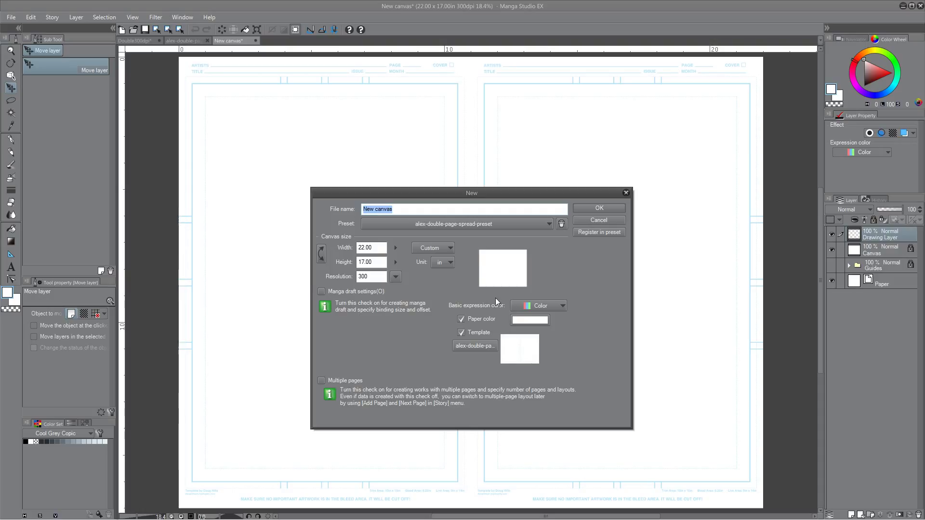
{"action": "left_click", "coordinate": [320, 291]}
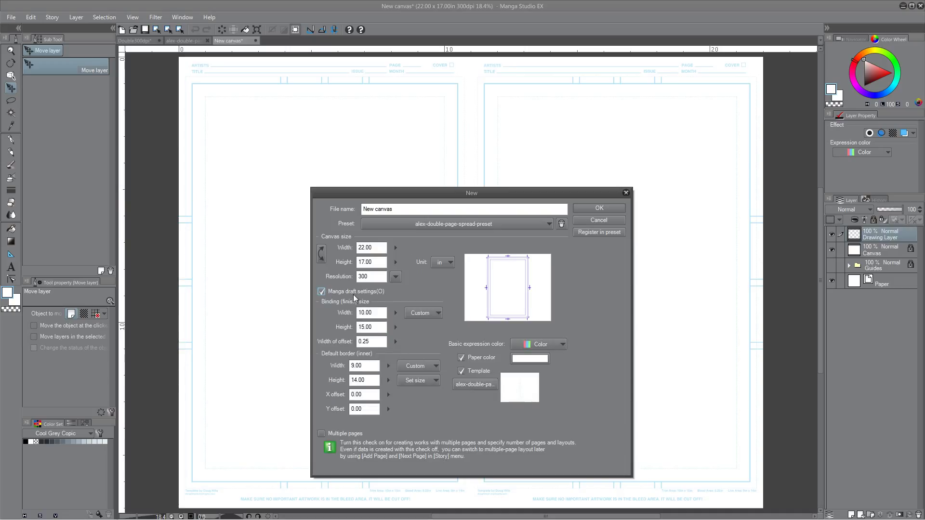
{"action": "left_click", "coordinate": [321, 291]}
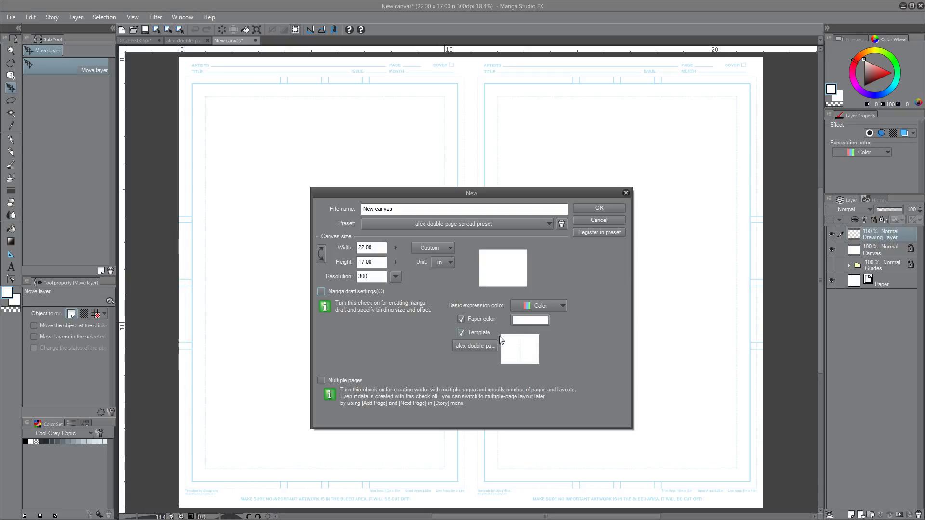
Step: Choose the 2page-spread-tut template for the new canvas instead of alex-double-page-spread
{"action": "left_click", "coordinate": [465, 349]}
{"action": "left_click", "coordinate": [490, 183]}
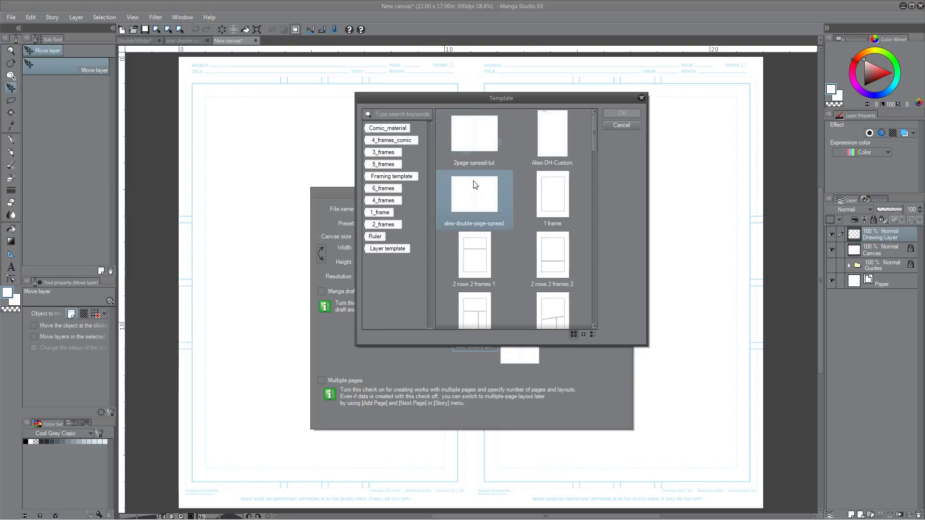
{"action": "left_click", "coordinate": [472, 141]}
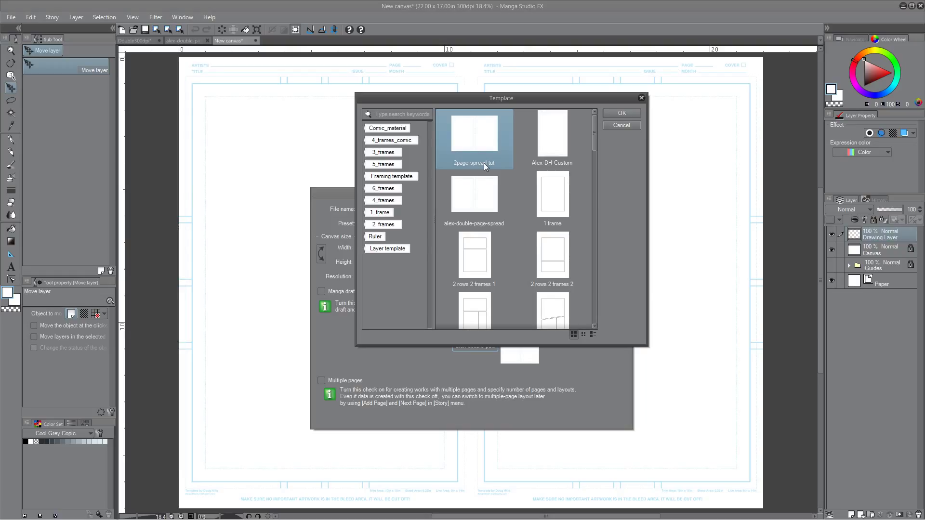
{"action": "left_click", "coordinate": [614, 113]}
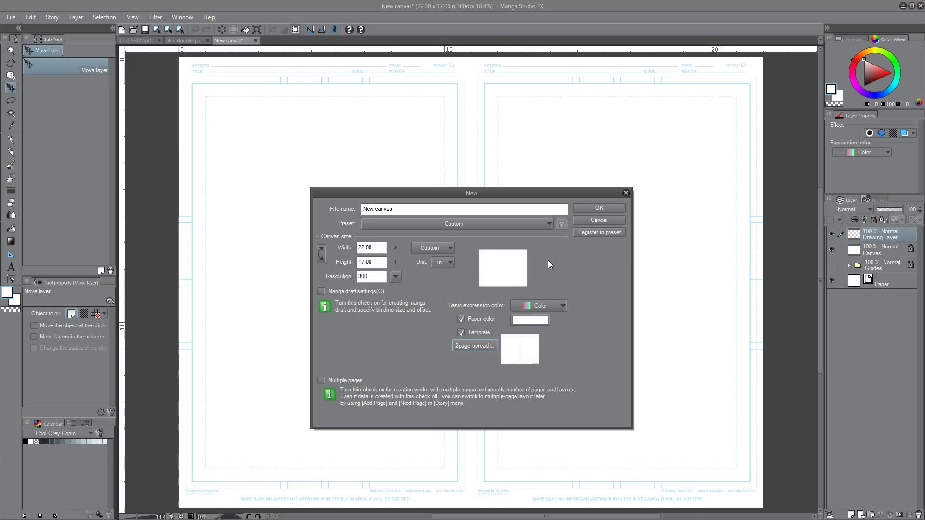
Step: Register the settings as preset 'alex-double-page-spread-tut', then create the canvas
{"action": "left_click", "coordinate": [593, 234]}
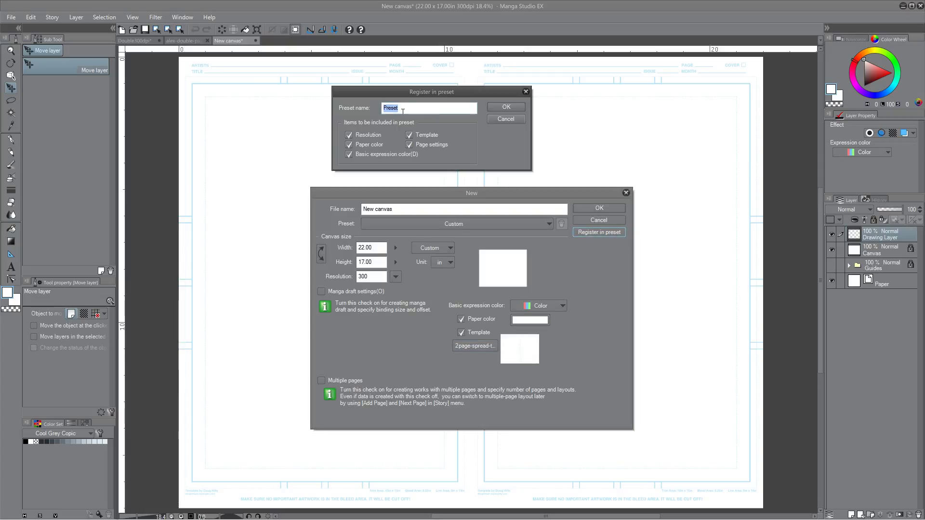
{"action": "type", "text": "alex-double-page-spread-tut"}
{"action": "left_click", "coordinate": [505, 104]}
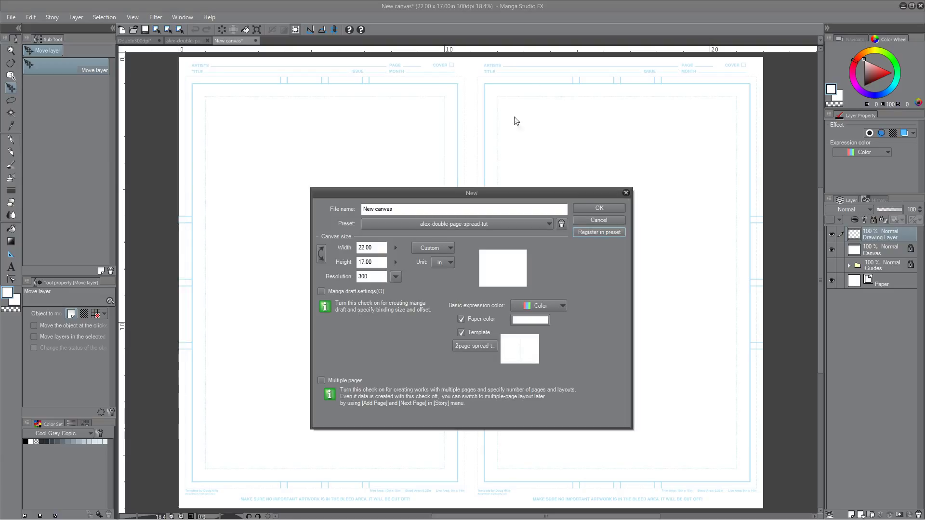
{"action": "left_click", "coordinate": [592, 208]}
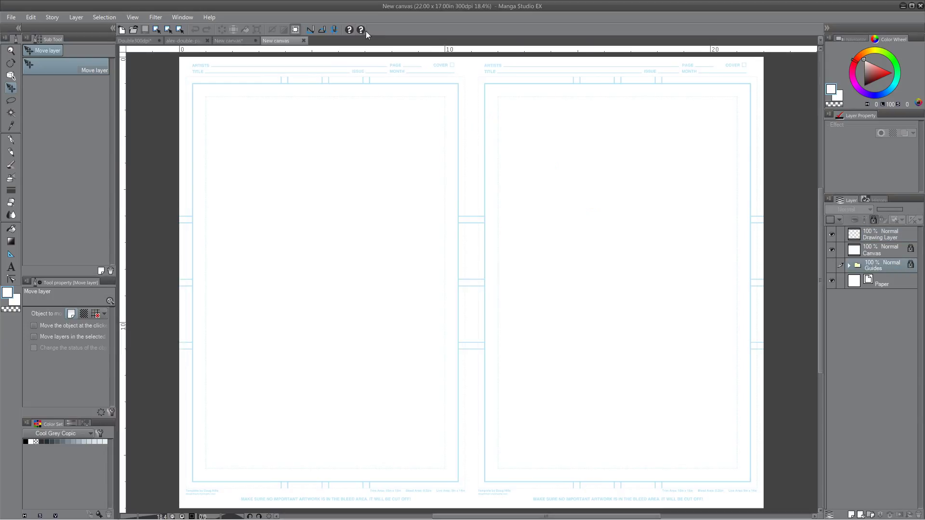
Step: Close all four open documents, including Double300dpi, without saving changes
{"action": "left_click", "coordinate": [304, 40]}
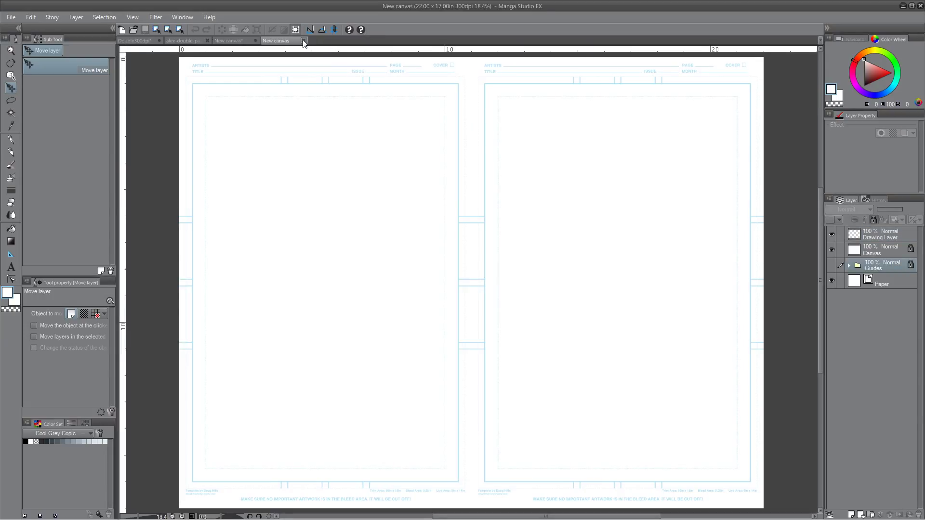
{"action": "left_click", "coordinate": [255, 41]}
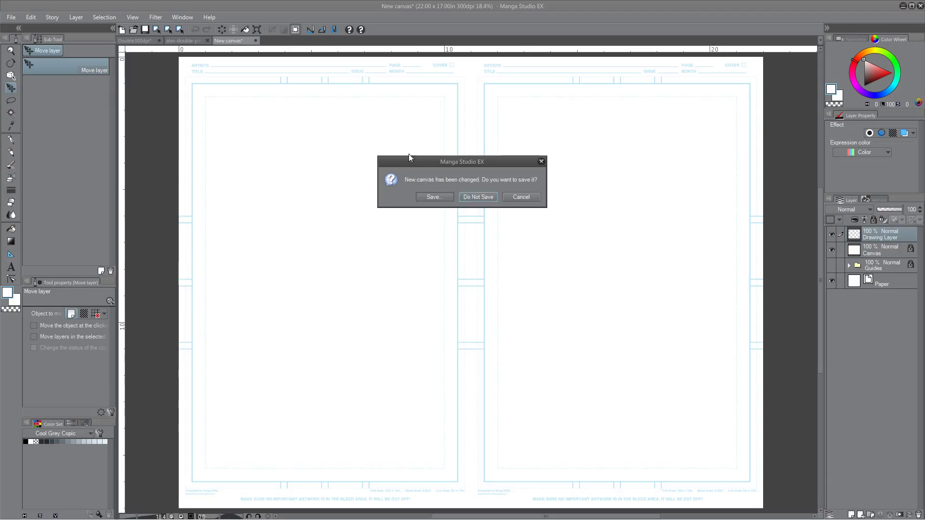
{"action": "key", "text": "Return"}
{"action": "left_click", "coordinate": [208, 41]}
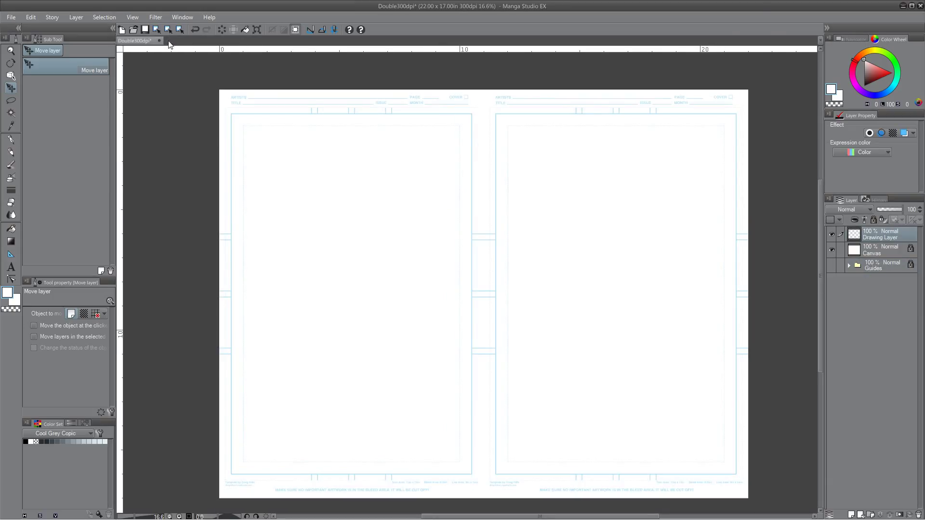
{"action": "left_click", "coordinate": [159, 40]}
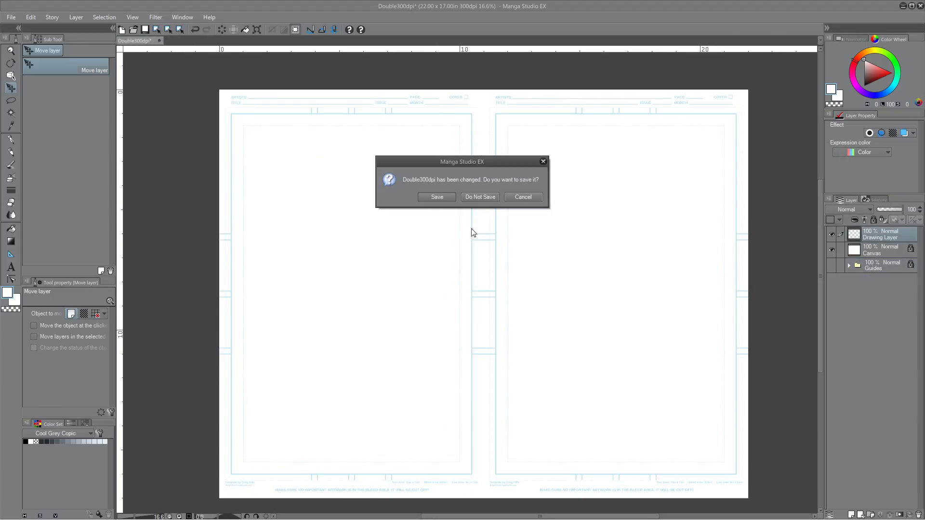
{"action": "left_click", "coordinate": [474, 197]}
Step: Start a new canvas and check its template setting, leaving it unchanged
{"action": "left_click", "coordinate": [12, 17]}
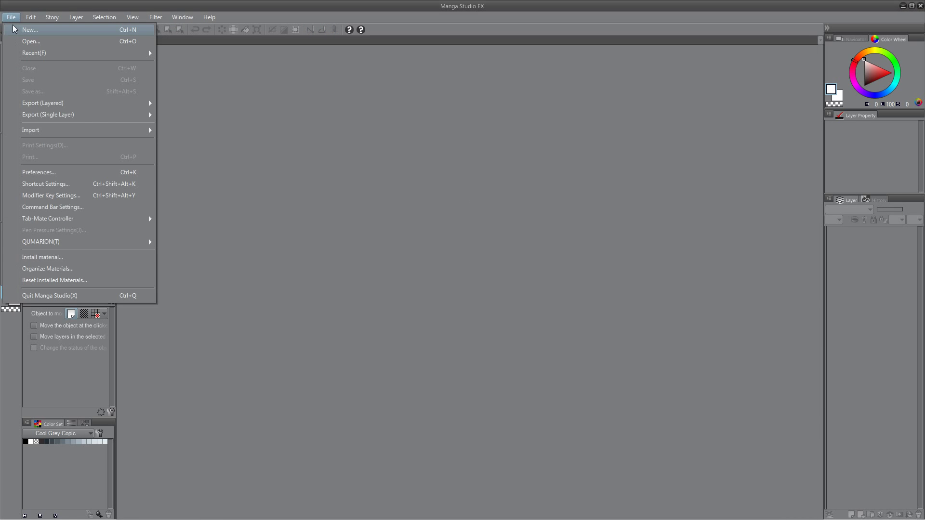
{"action": "left_click", "coordinate": [29, 28]}
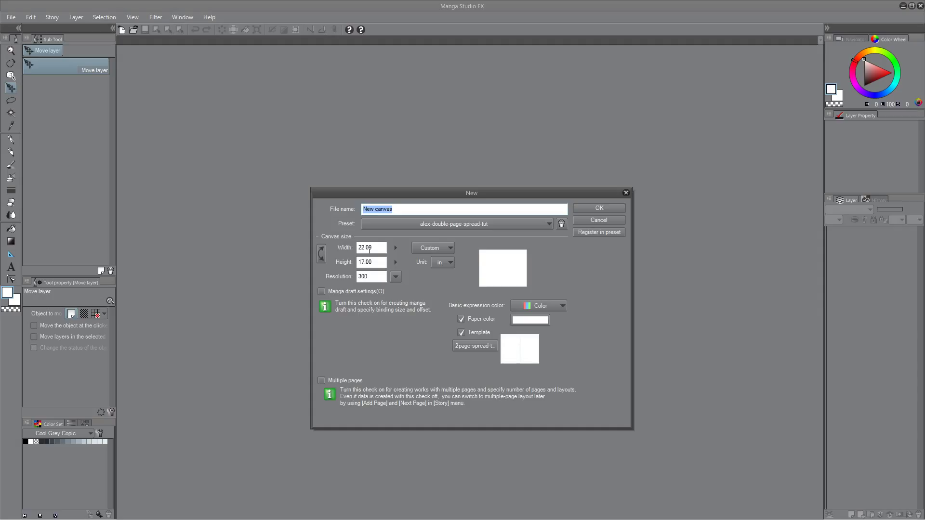
{"action": "left_click", "coordinate": [470, 345]}
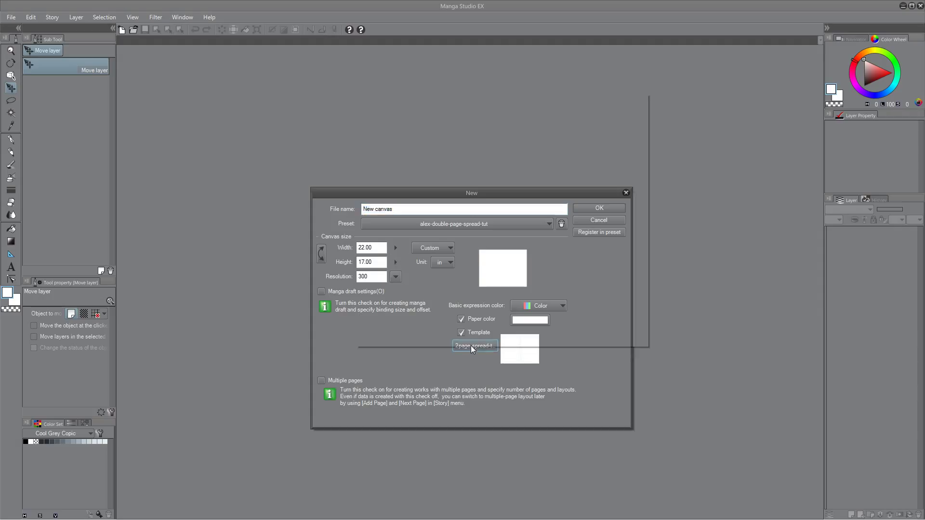
{"action": "left_click", "coordinate": [621, 125]}
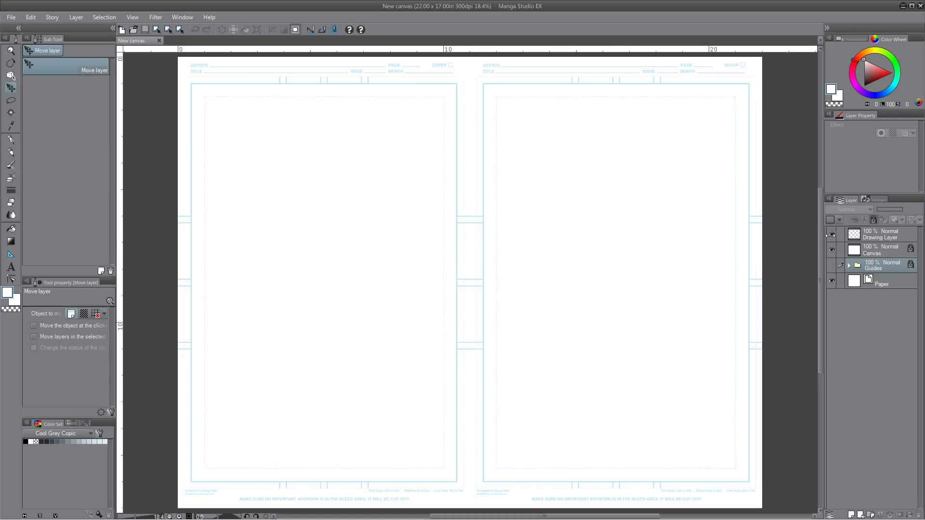
{"action": "left_click", "coordinate": [862, 236]}
{"action": "left_click", "coordinate": [830, 232]}
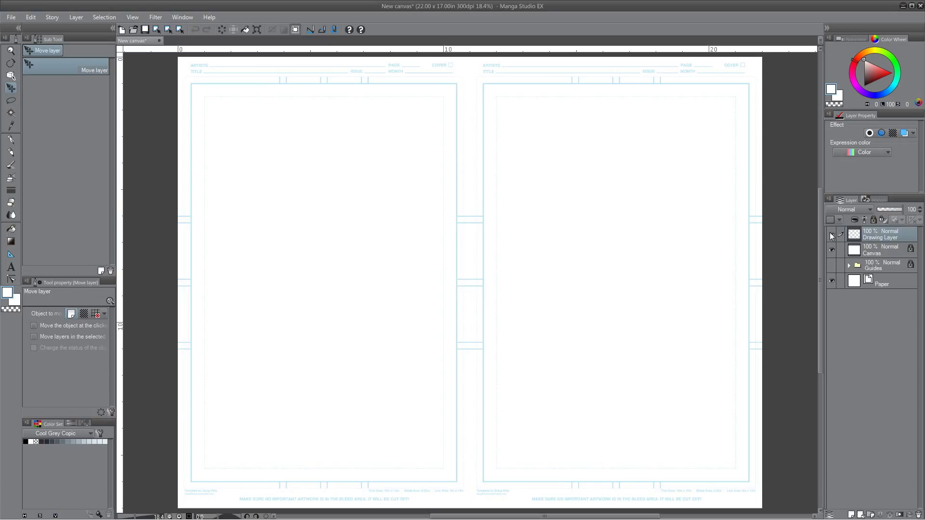
{"action": "left_click", "coordinate": [830, 265]}
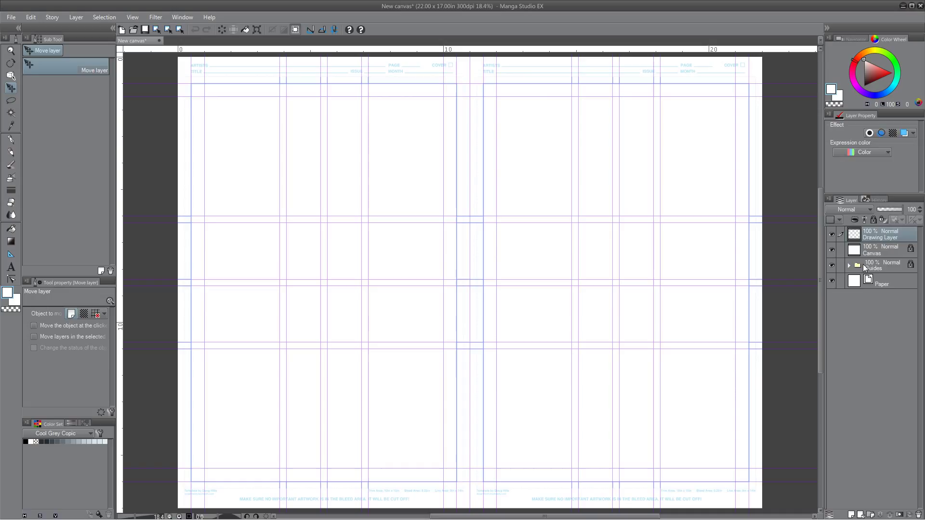
{"action": "left_click", "coordinate": [870, 269]}
{"action": "left_click", "coordinate": [832, 266]}
{"action": "left_click", "coordinate": [832, 265]}
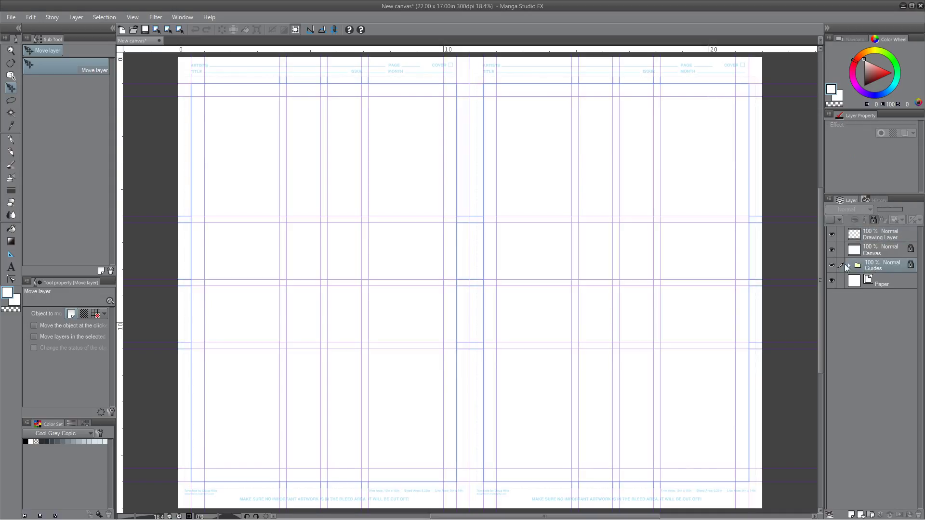
{"action": "left_click", "coordinate": [849, 265]}
{"action": "left_click", "coordinate": [850, 265]}
{"action": "left_click", "coordinate": [831, 266]}
{"action": "left_click", "coordinate": [831, 266]}
{"action": "left_click", "coordinate": [831, 266]}
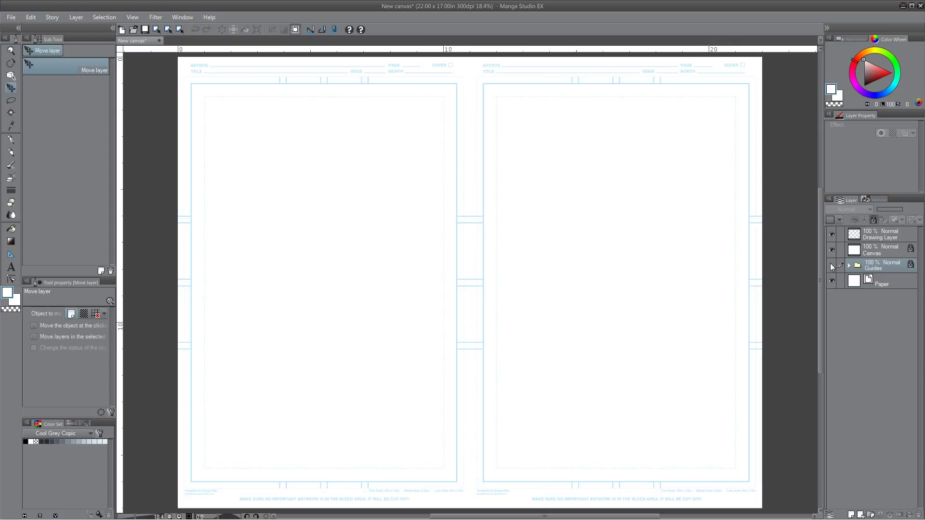
{"action": "left_click", "coordinate": [854, 237]}
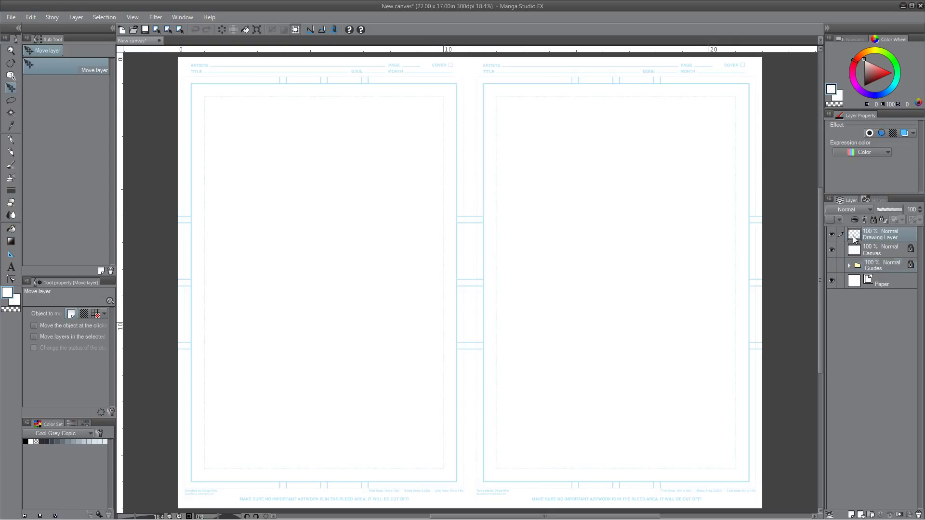